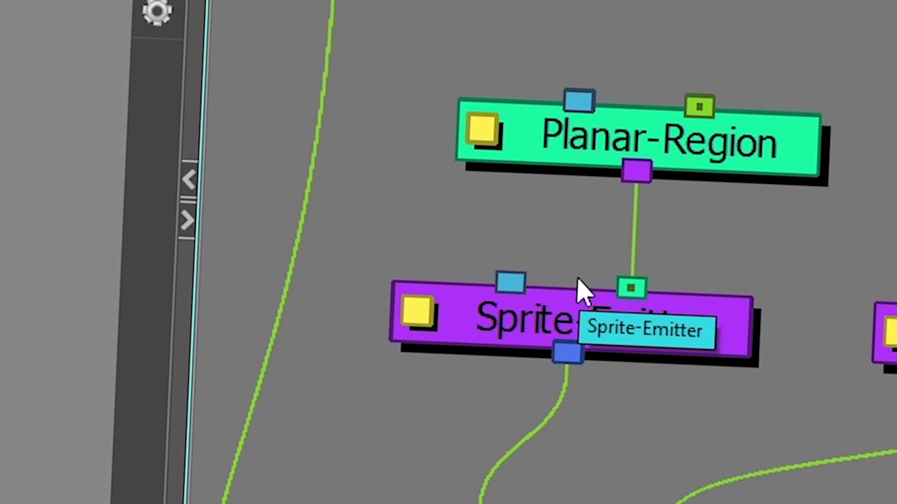
# Open the Planar-Region node's properties and examine its shape type options and size settings
pyautogui.moveTo(896, 127); pyautogui.dragTo(817, 123)
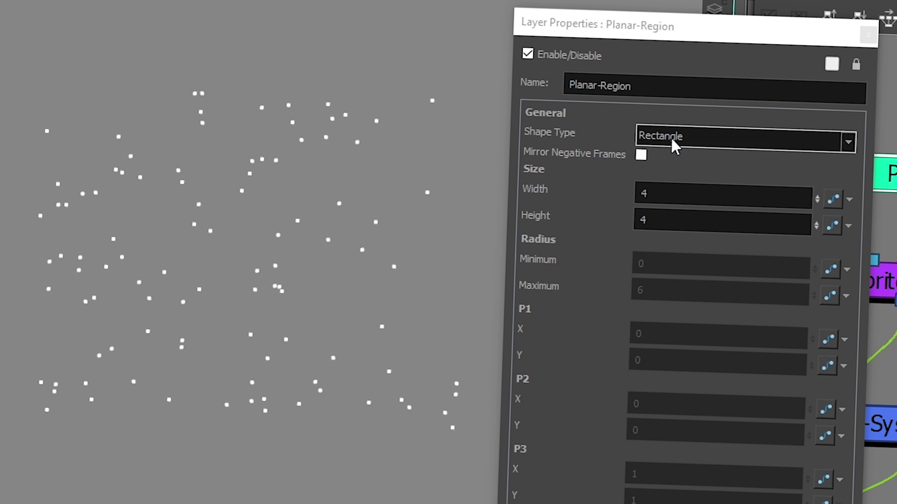
pyautogui.click(656, 136)
pyautogui.click(652, 165)
pyautogui.click(649, 140)
pyautogui.click(505, 204)
pyautogui.click(506, 177)
pyautogui.click(506, 210)
pyautogui.click(507, 177)
pyautogui.click(509, 185)
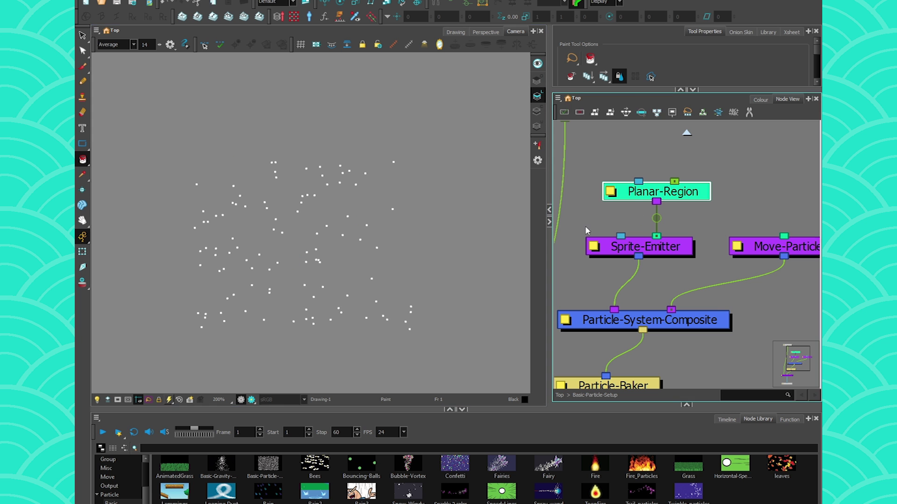
# Show the Planar-Region's control in the camera view and enlarge the rectangle from its upper-right corner with the Transform tool
pyautogui.moveTo(643, 192); pyautogui.dragTo(644, 191)
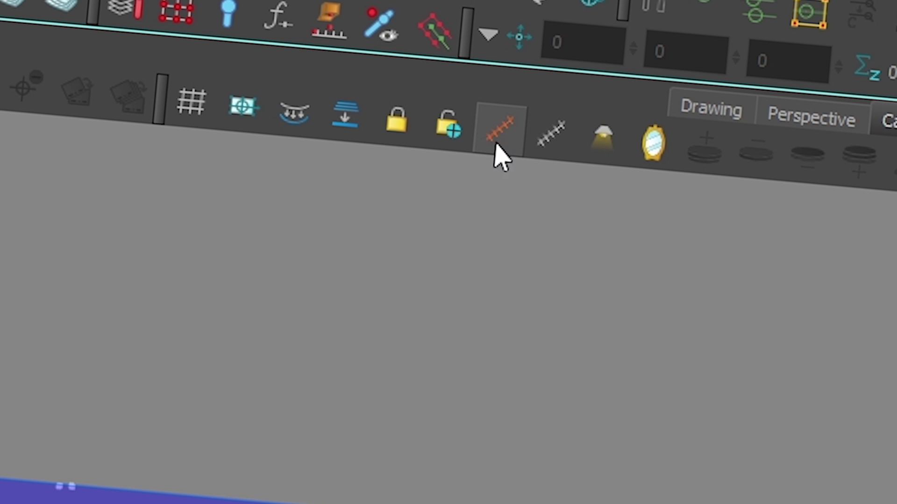
pyautogui.click(393, 45)
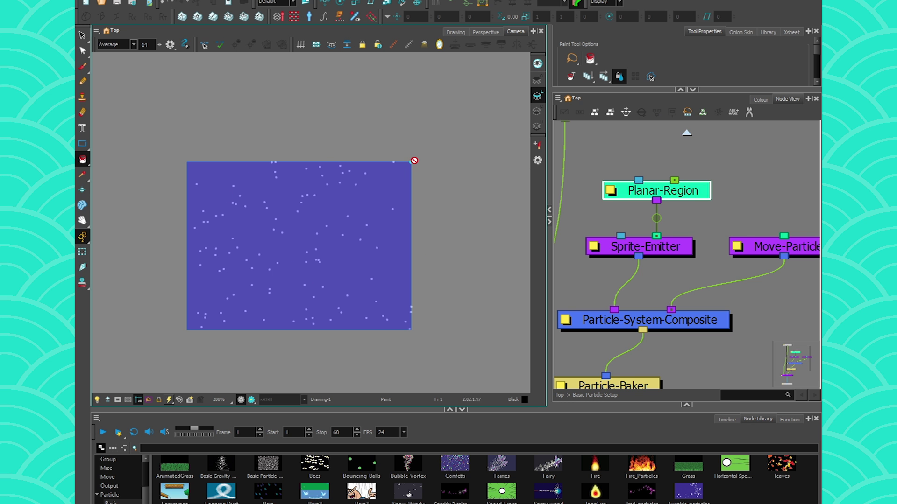
pyautogui.click(79, 253)
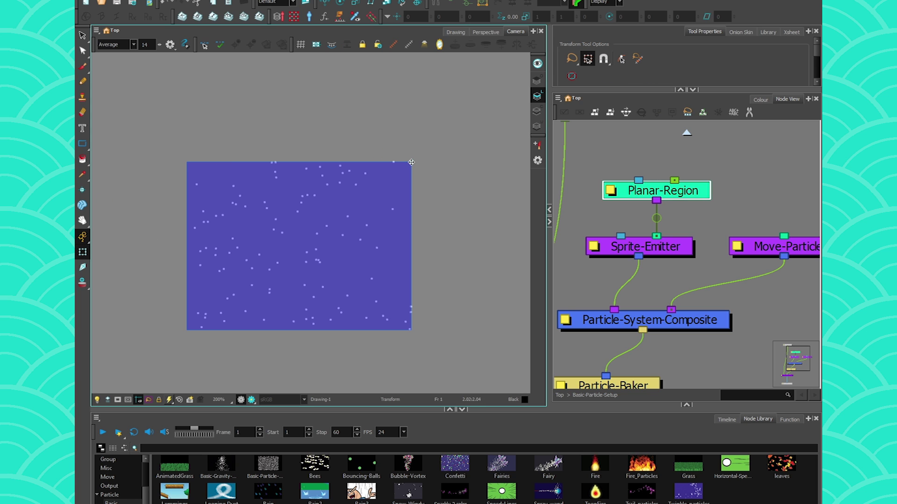
pyautogui.moveTo(411, 162); pyautogui.dragTo(437, 148)
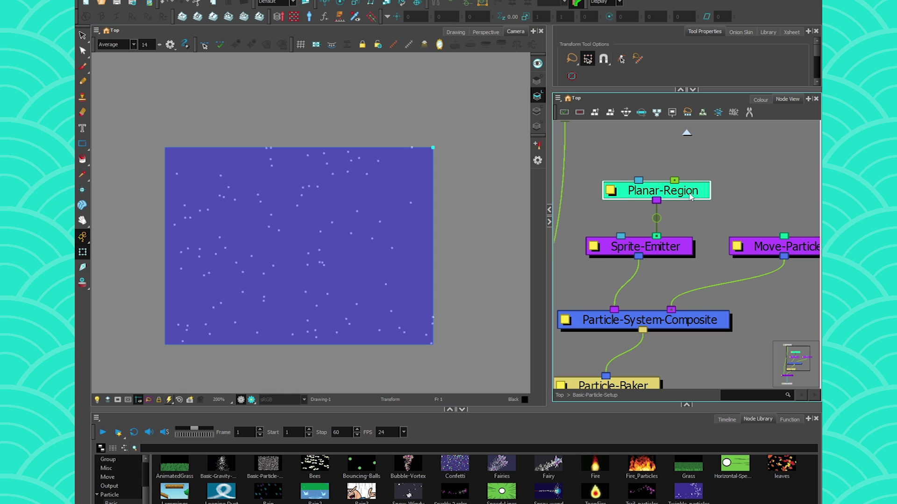
# Add a 3D-Region node above and beside Planar-Region and connect it to the Sprite-Emitter in place of Planar-Region
pyautogui.click(710, 186)
pyautogui.press('Tab')
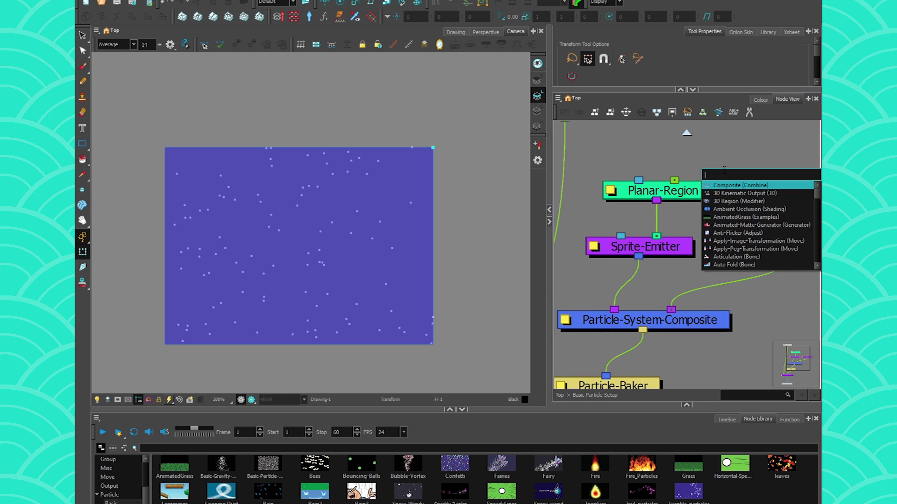
pyautogui.write('3d')
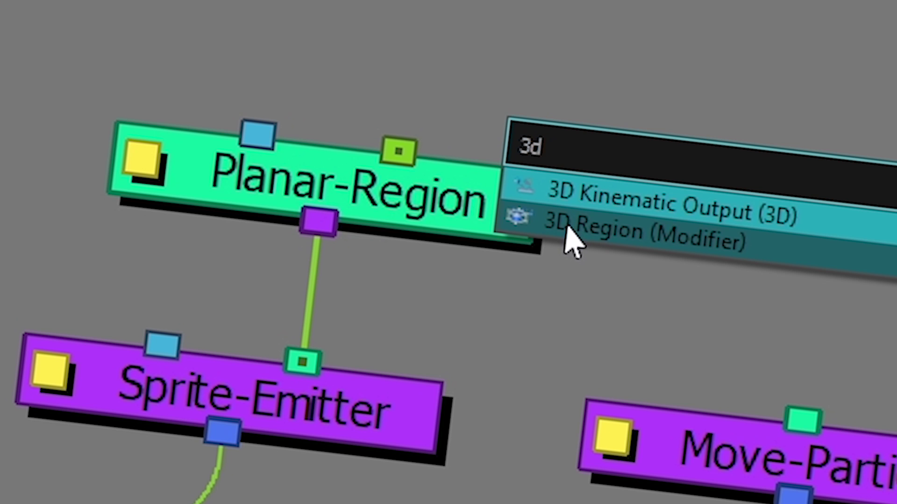
pyautogui.click(719, 193)
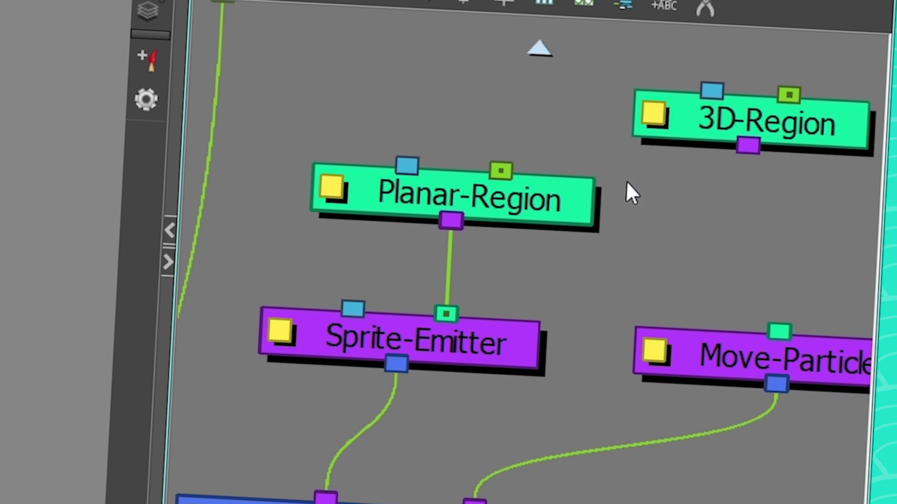
pyautogui.moveTo(728, 148); pyautogui.dragTo(466, 320)
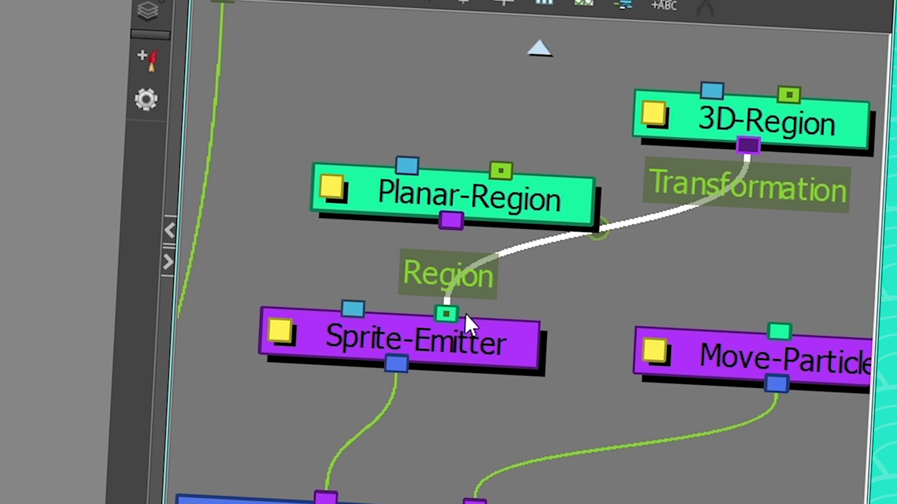
# Review the 3D-Region's shape types, close its properties, and reconnect Planar-Region to the Sprite-Emitter
pyautogui.doubleClick(658, 133)
pyautogui.click(481, 180)
pyautogui.click(471, 189)
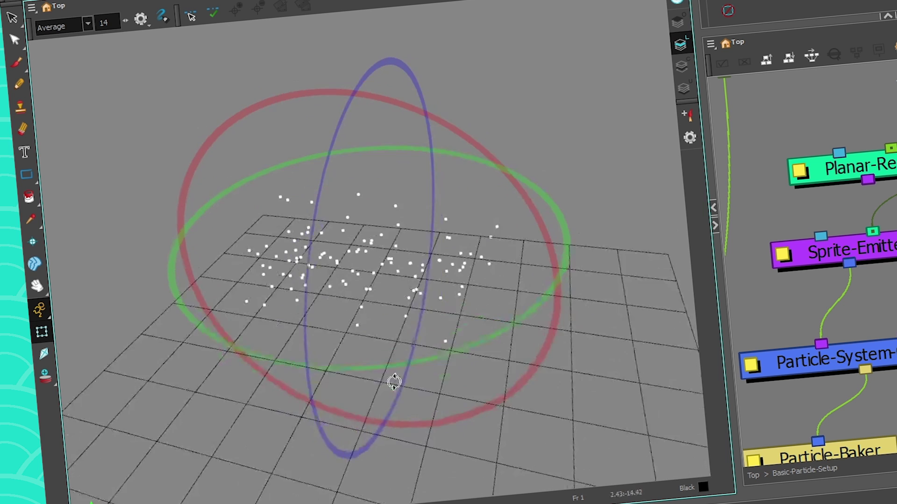
pyautogui.moveTo(339, 301); pyautogui.dragTo(307, 261)
pyautogui.moveTo(347, 322); pyautogui.dragTo(306, 341)
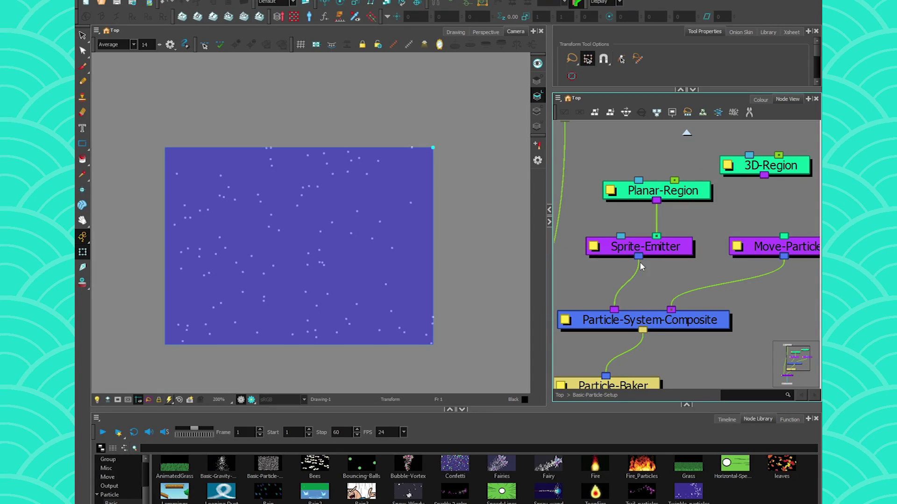
pyautogui.moveTo(642, 266); pyautogui.dragTo(665, 167)
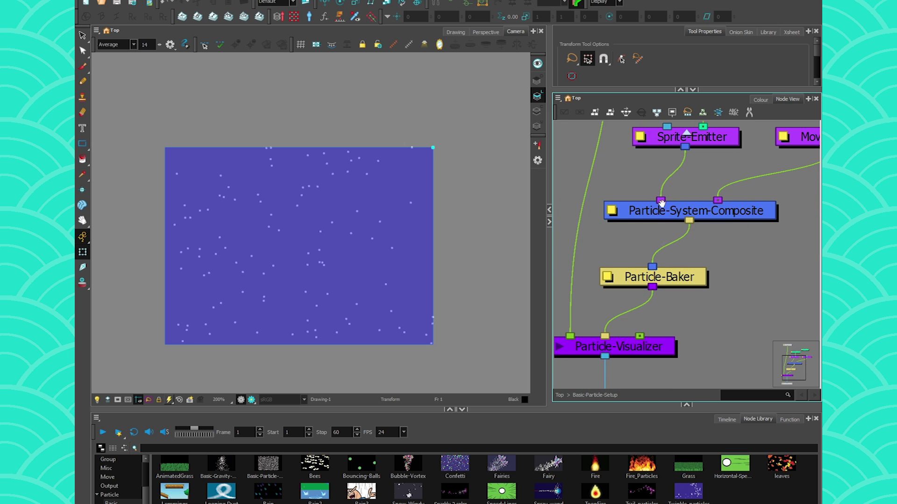
pyautogui.moveTo(654, 344); pyautogui.dragTo(640, 226)
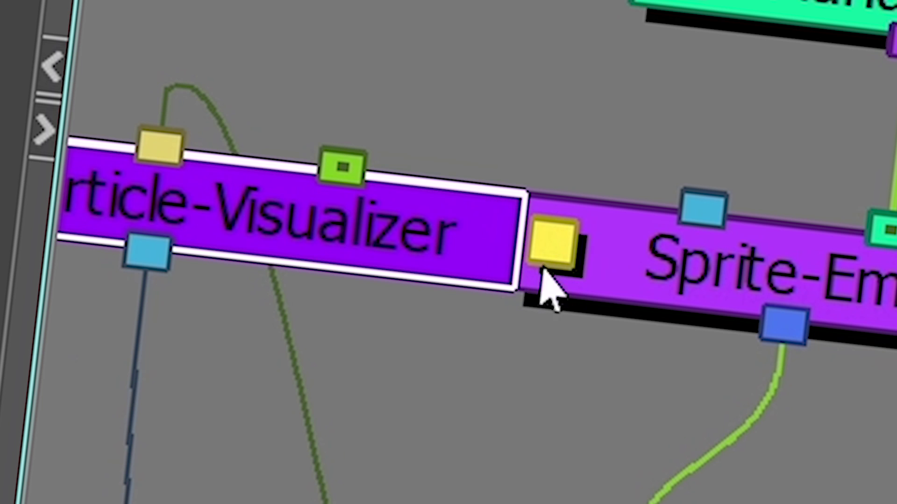
pyautogui.click(638, 247)
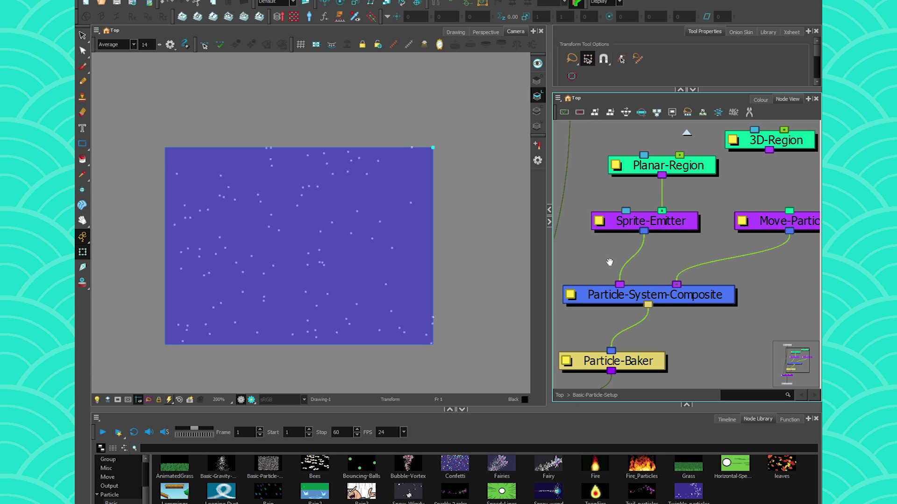
# Move the Move-Particles node closer to the Sprite-Emitter node
pyautogui.moveTo(610, 262); pyautogui.dragTo(586, 267)
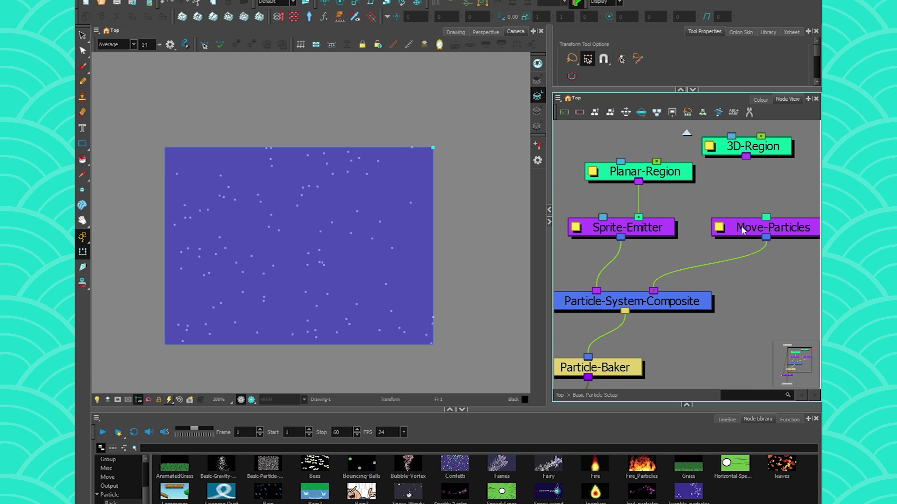
pyautogui.moveTo(742, 230); pyautogui.dragTo(722, 230)
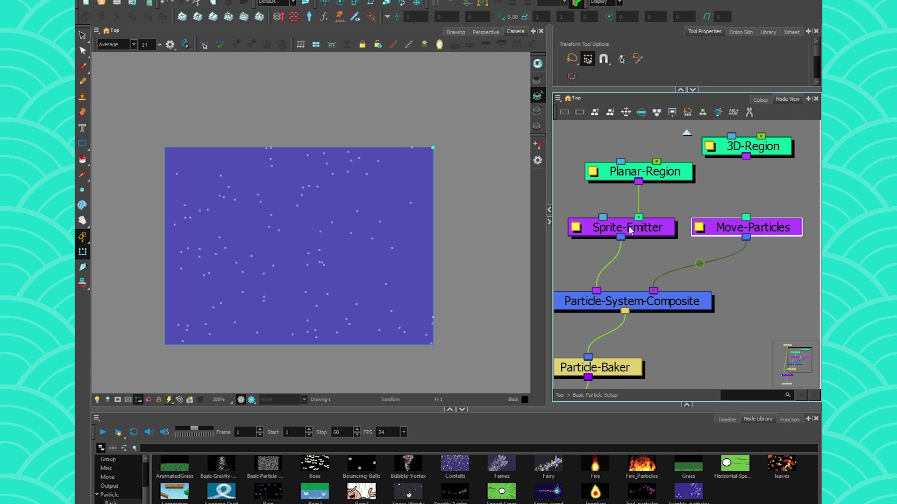
# Open the Sprite-Emitter's properties and review its initial parameters, rendering and generation settings
pyautogui.doubleClick(582, 232)
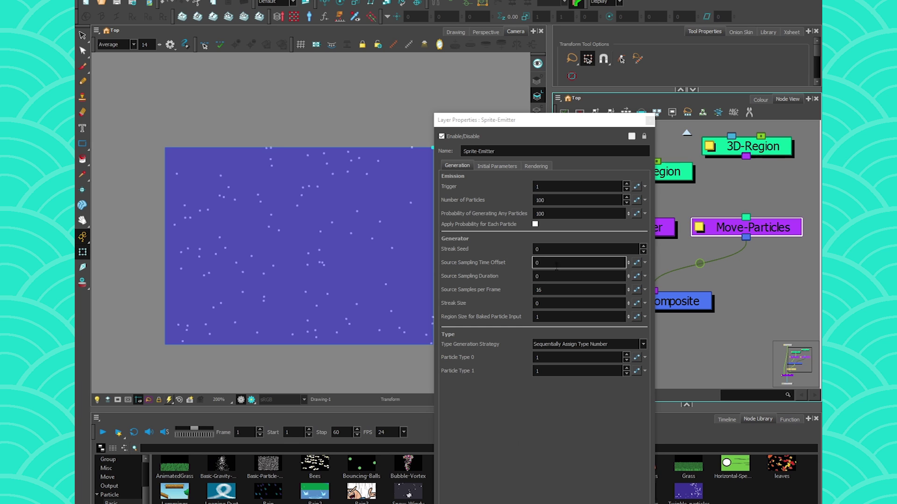
pyautogui.moveTo(528, 124); pyautogui.dragTo(466, 75)
pyautogui.click(434, 116)
pyautogui.click(474, 117)
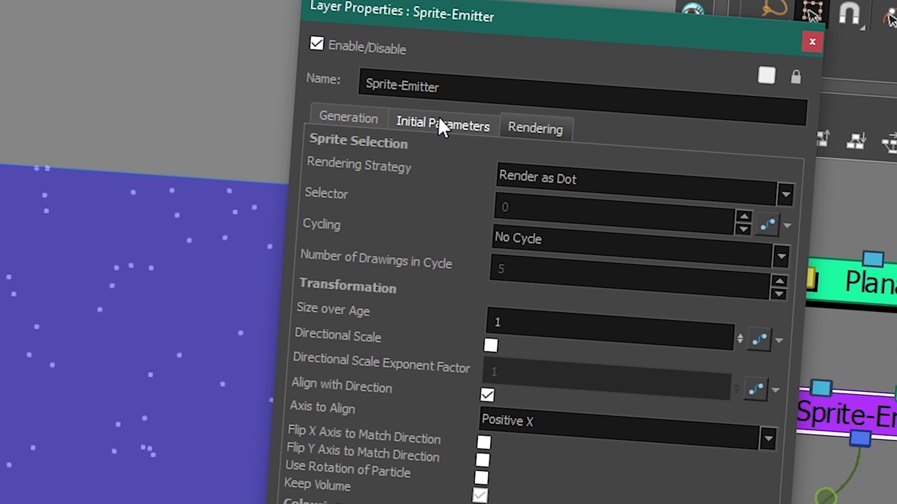
pyautogui.click(365, 114)
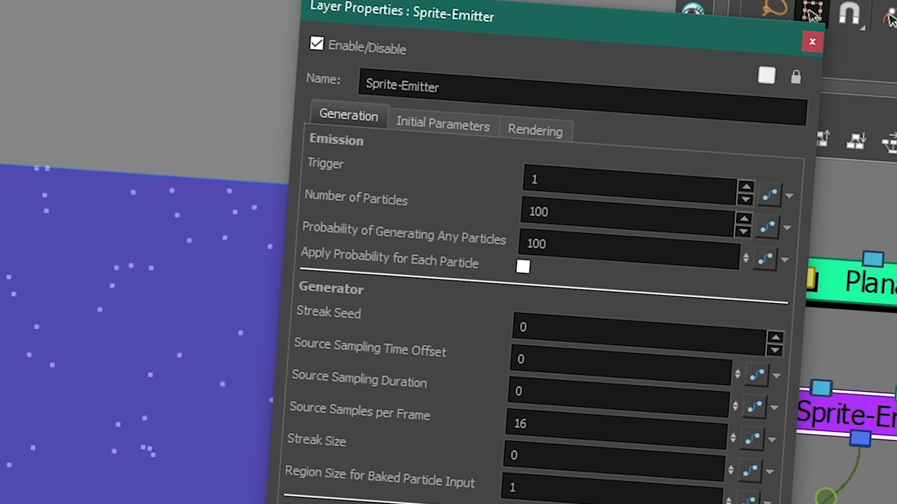
pyautogui.moveTo(414, 16); pyautogui.dragTo(156, 130)
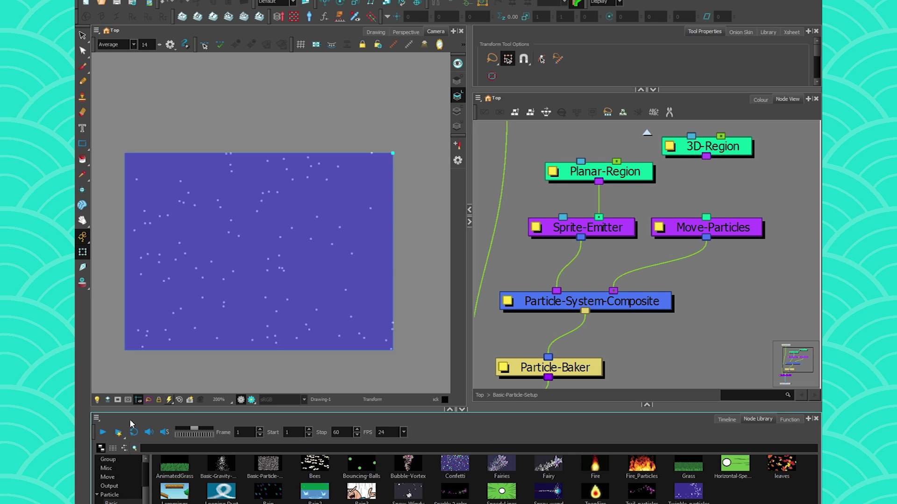
# Play back the particle animation to preview the emitted particles, and stop it
pyautogui.click(103, 434)
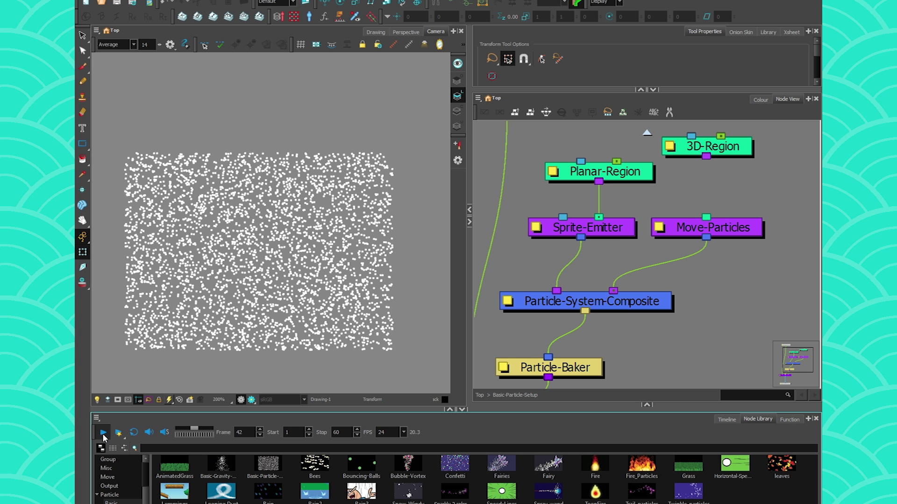
pyautogui.click(103, 433)
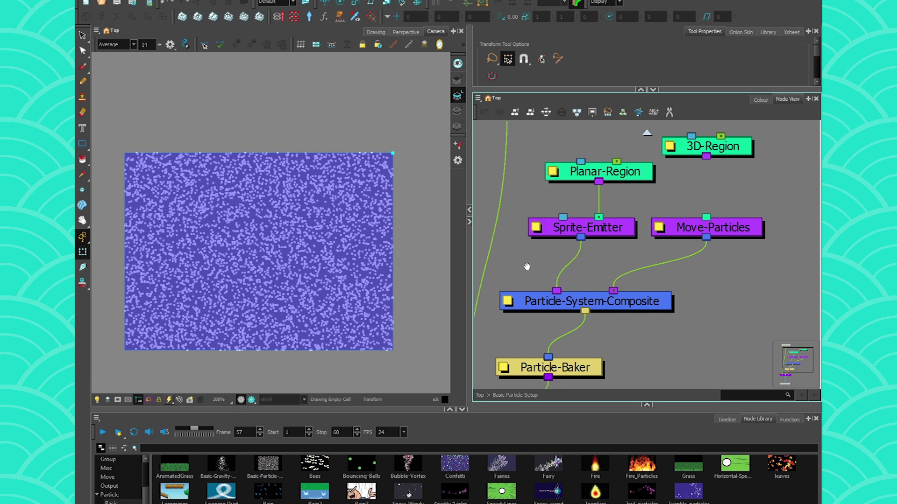
# Add a Gravity node beside the Sprite-Emitter and connect it to the Particle-System-Composite
pyautogui.moveTo(529, 269); pyautogui.dragTo(608, 276)
pyautogui.press('Return')
pyautogui.write('ggra')
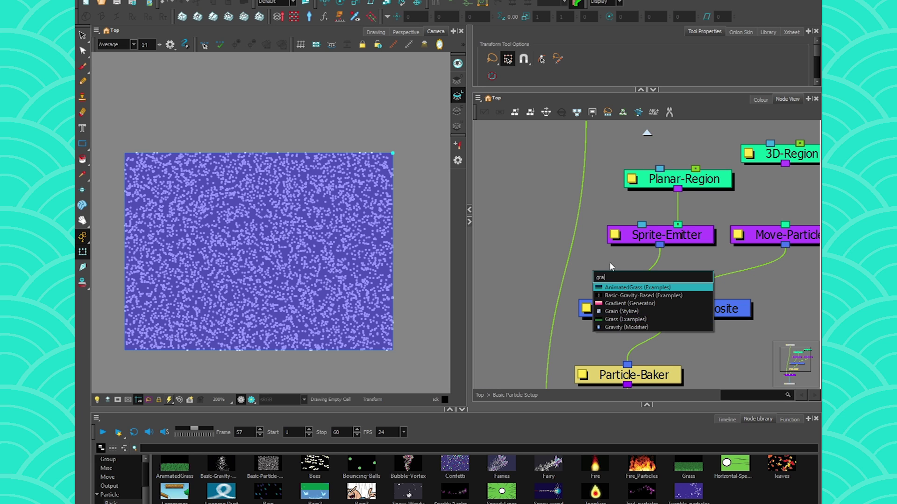
pyautogui.click(615, 327)
pyautogui.moveTo(632, 259); pyautogui.dragTo(556, 236)
pyautogui.moveTo(552, 245)
pyautogui.mouseDown()
pyautogui.moveTo(613, 299)
pyautogui.moveTo(563, 238)
pyautogui.mouseUp()
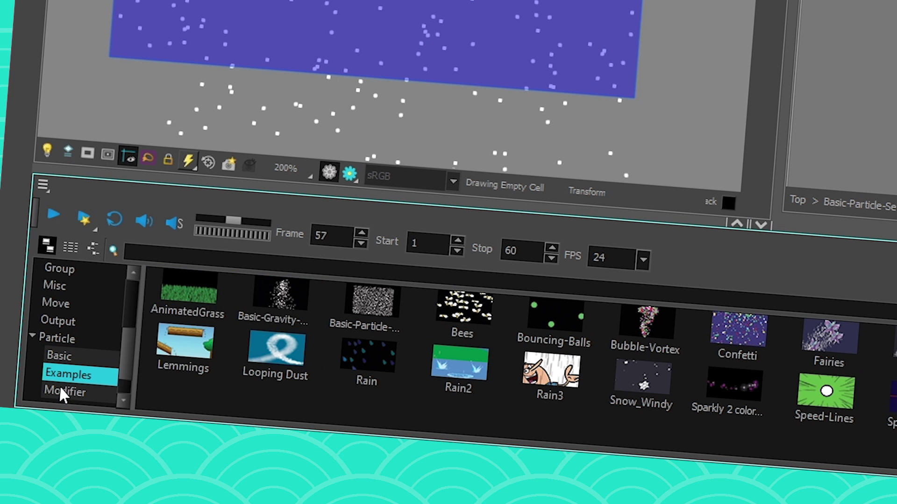
# Browse the particle Modifier nodes in the node library
pyautogui.click(62, 394)
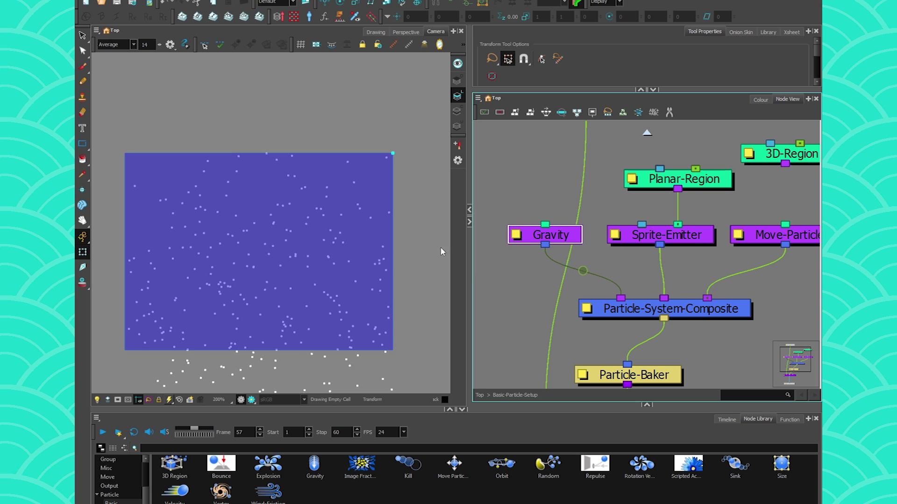
pyautogui.scroll(-3, 233, 275)
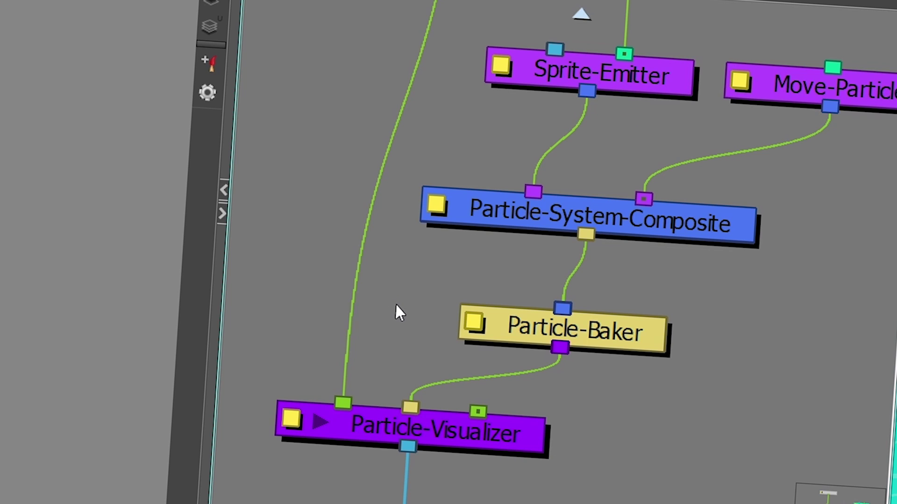
# Add a Composite node to the network and place it below the Particle-Visualizer
pyautogui.hotkey('ctrl', 'v')
pyautogui.moveTo(539, 293); pyautogui.dragTo(369, 177)
pyautogui.moveTo(584, 92); pyautogui.dragTo(340, 135)
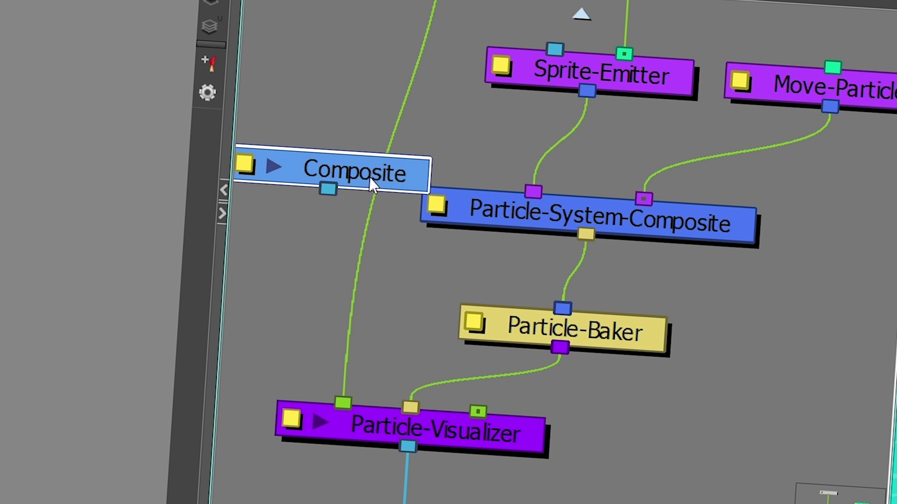
pyautogui.moveTo(372, 182); pyautogui.dragTo(350, 192)
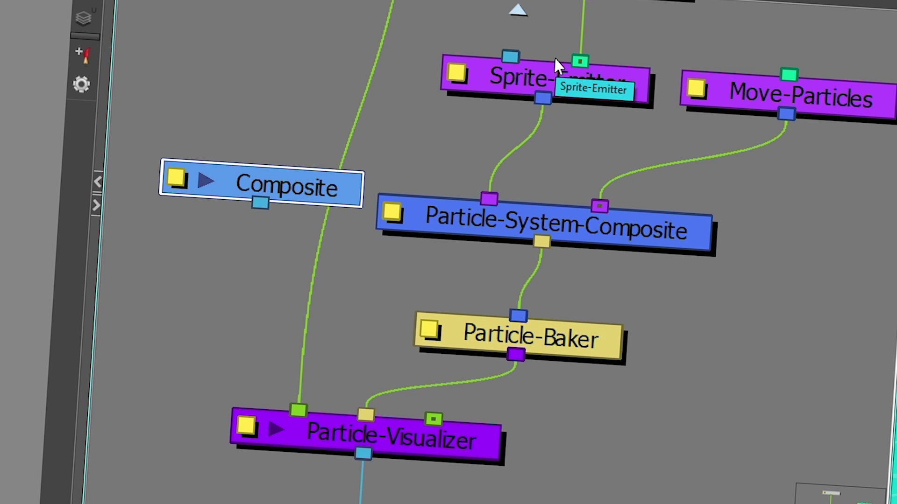
pyautogui.moveTo(316, 189); pyautogui.dragTo(262, 503)
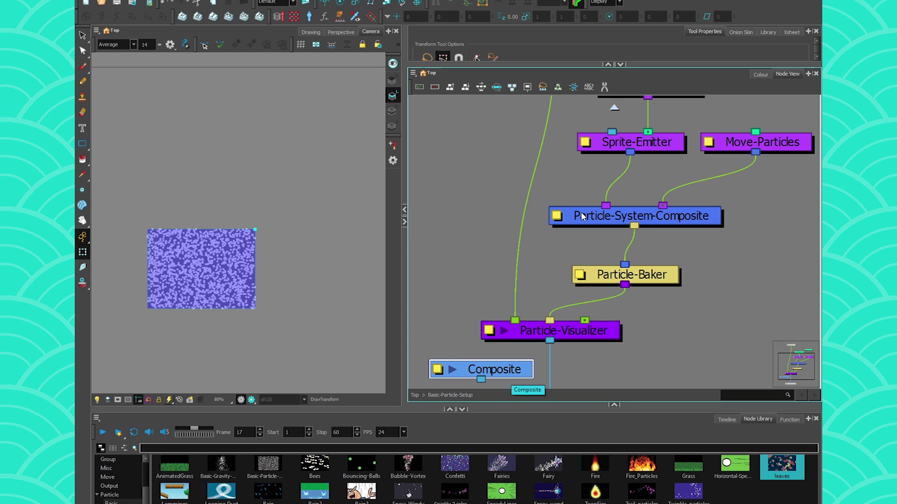
# Check the Particle-System-Composite node's properties and close them
pyautogui.doubleClick(411, 215)
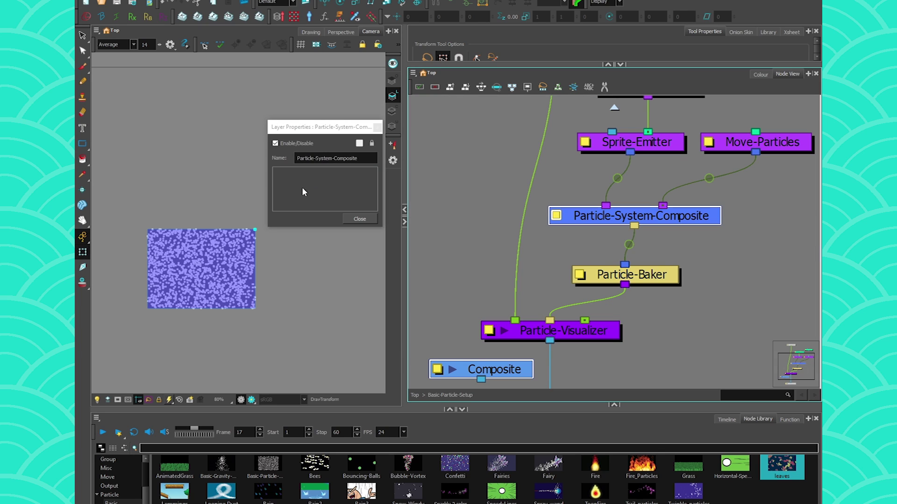
pyautogui.click(359, 219)
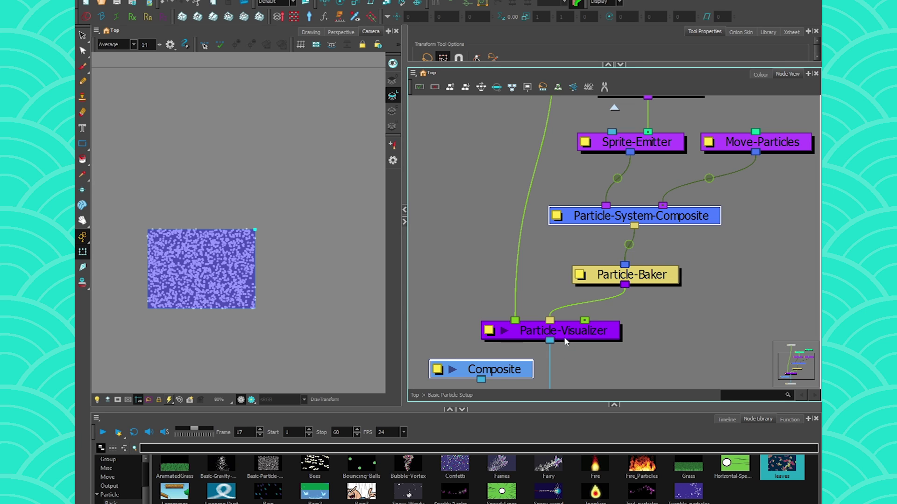
# Open the Particle-Visualizer's properties and try the Force to Render as Dots option
pyautogui.moveTo(583, 331)
pyautogui.mouseDown()
pyautogui.moveTo(580, 344)
pyautogui.moveTo(583, 333)
pyautogui.mouseUp()
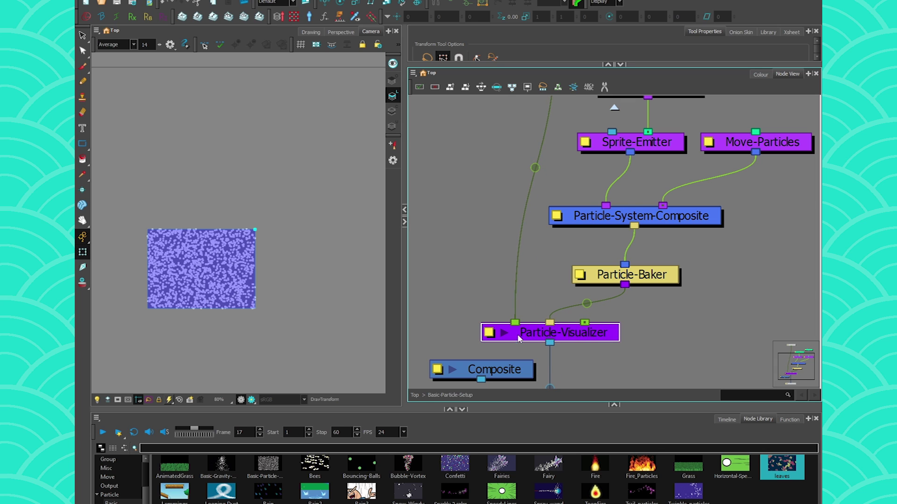
pyautogui.click(489, 334)
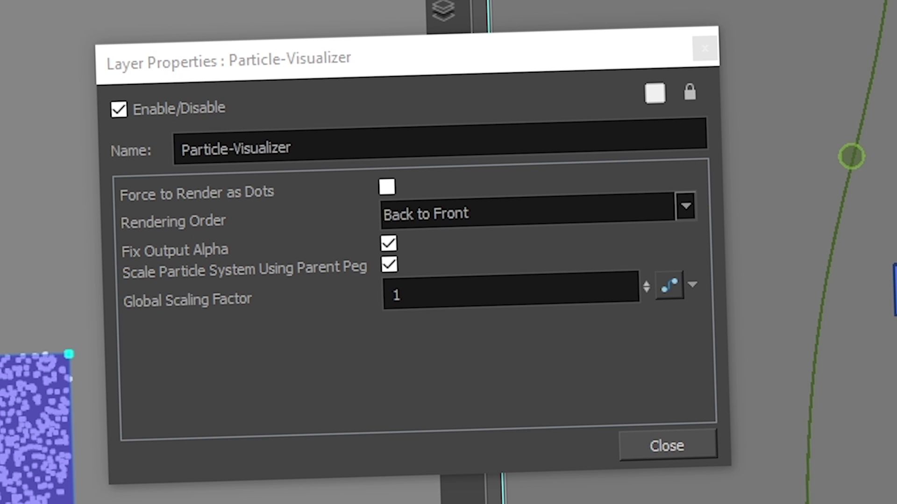
pyautogui.click(386, 188)
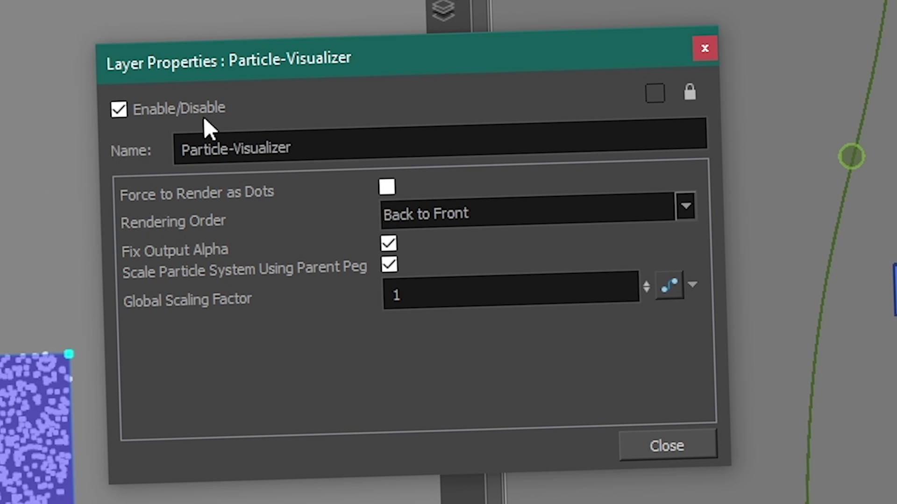
pyautogui.click(391, 189)
pyautogui.click(380, 185)
pyautogui.click(385, 186)
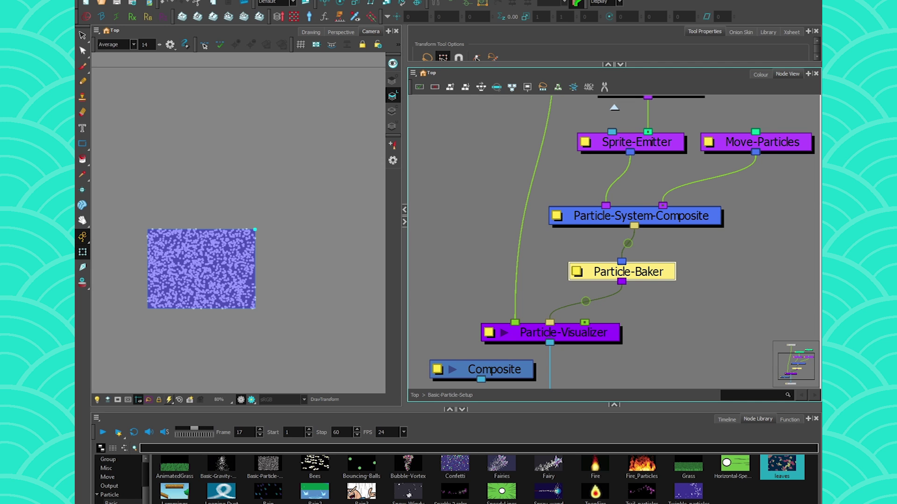
# Check the Number of Pre-roll Frames and Maximum Number of Particles in the Particle-Baker's properties, and close the open node properties
pyautogui.doubleClick(572, 273)
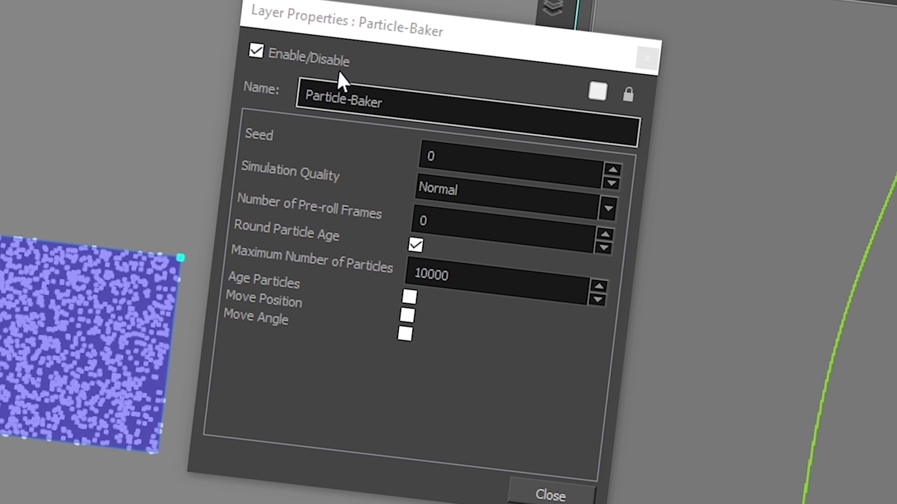
pyautogui.click(434, 216)
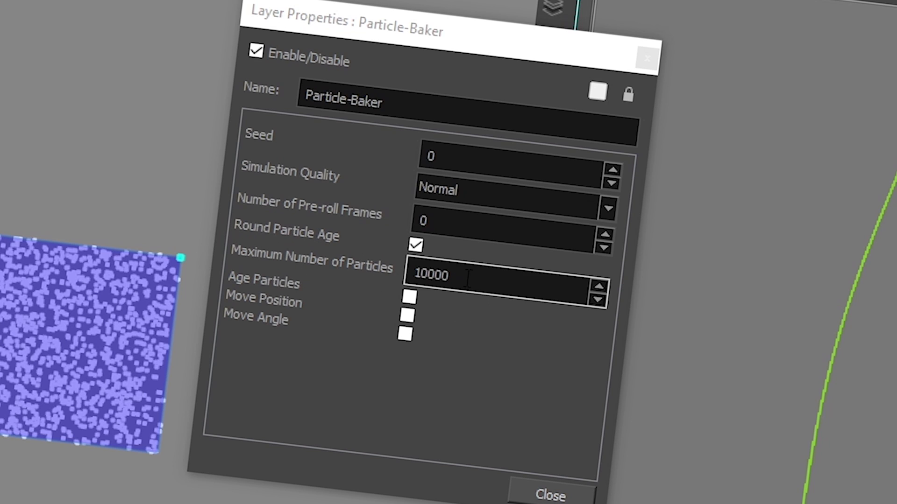
pyautogui.moveTo(450, 276); pyautogui.dragTo(383, 270)
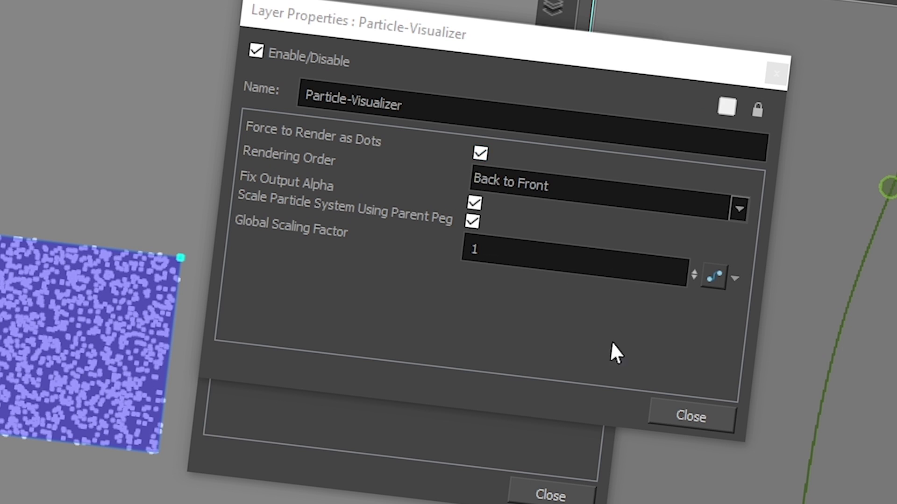
pyautogui.click(682, 419)
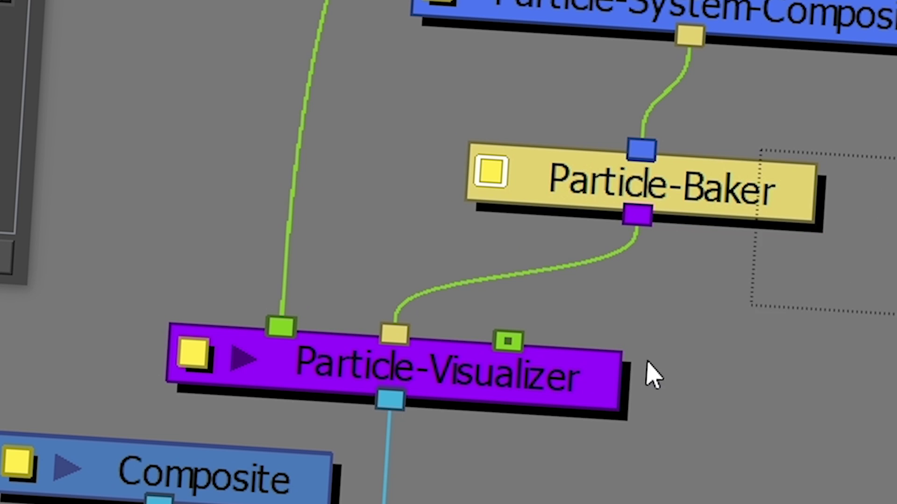
pyautogui.click(339, 384)
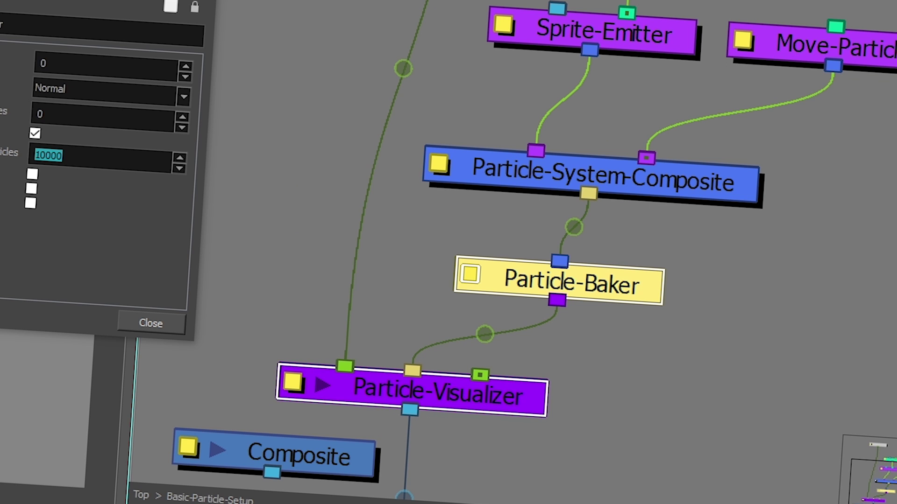
pyautogui.click(206, 1)
# Examine the node order from Particle-System-Composite through Particle-Baker to Particle-Visualizer, including the visualizer's input ports
pyautogui.click(516, 177)
pyautogui.click(518, 282)
pyautogui.click(514, 391)
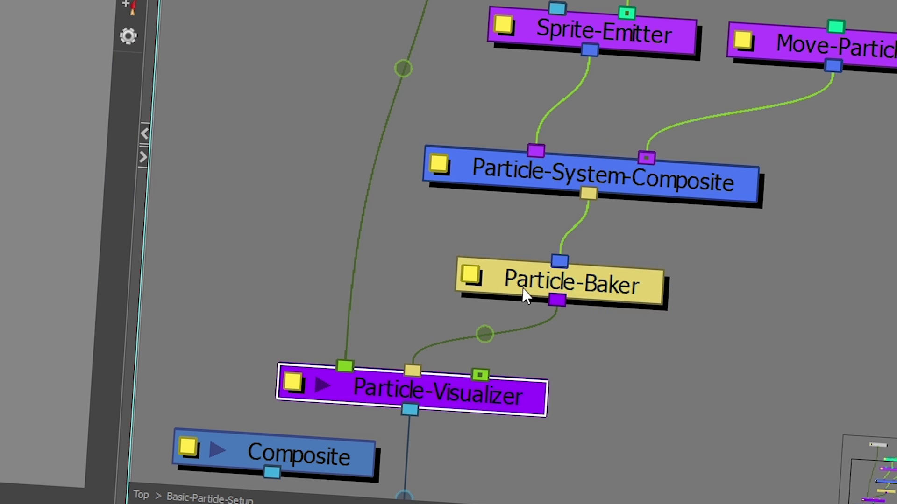
pyautogui.click(524, 280)
pyautogui.click(527, 180)
pyautogui.click(527, 283)
pyautogui.click(517, 391)
pyautogui.click(532, 281)
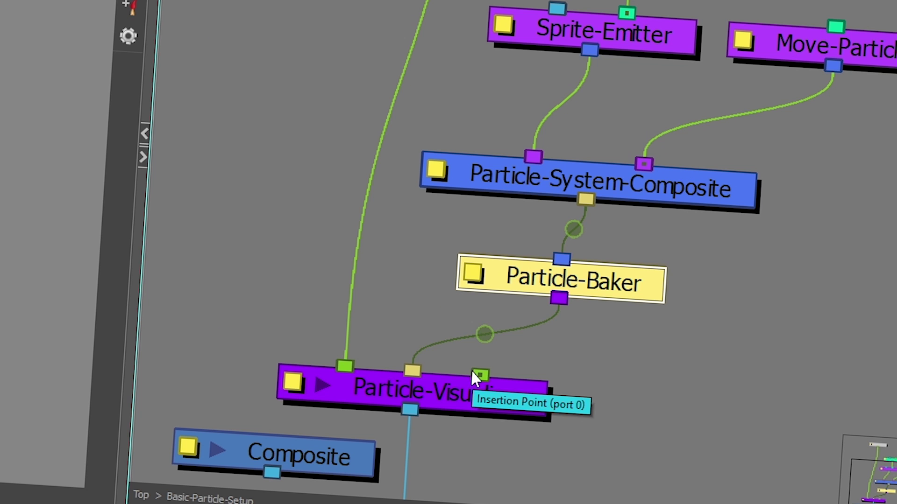
pyautogui.click(125, 367)
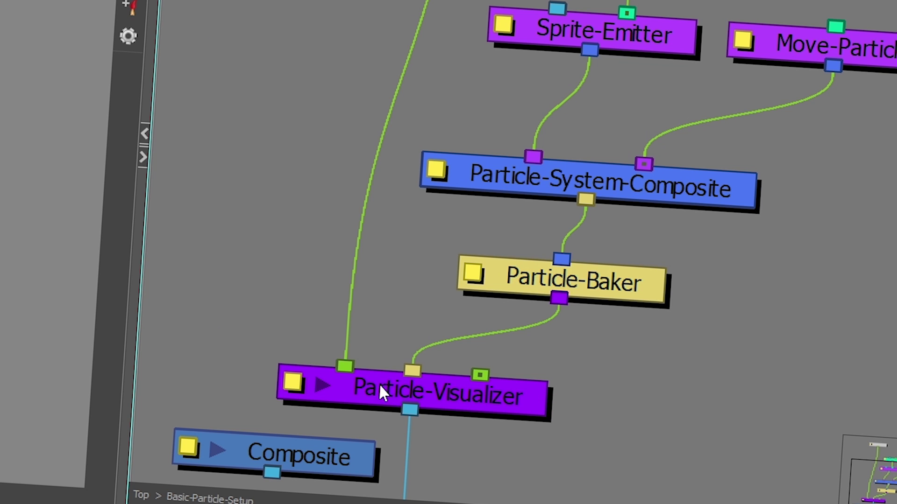
pyautogui.moveTo(383, 395)
pyautogui.mouseDown()
pyautogui.moveTo(370, 399)
pyautogui.moveTo(383, 399)
pyautogui.mouseUp()
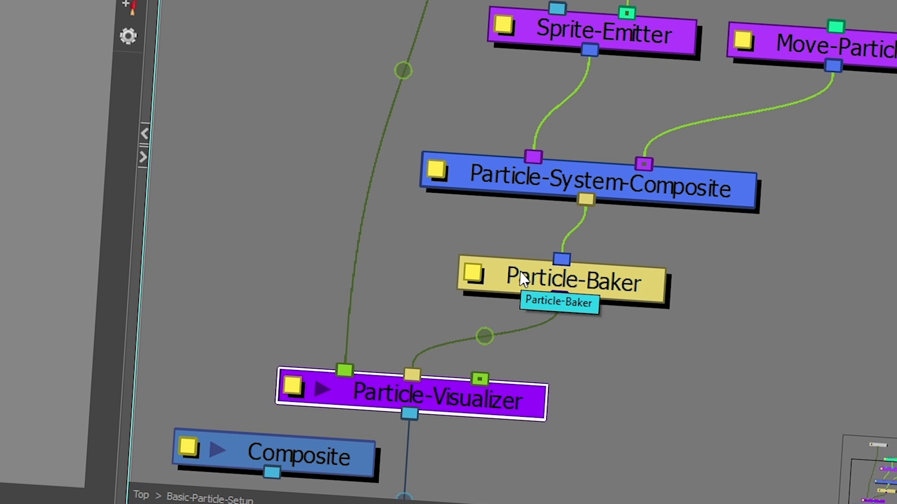
pyautogui.click(619, 291)
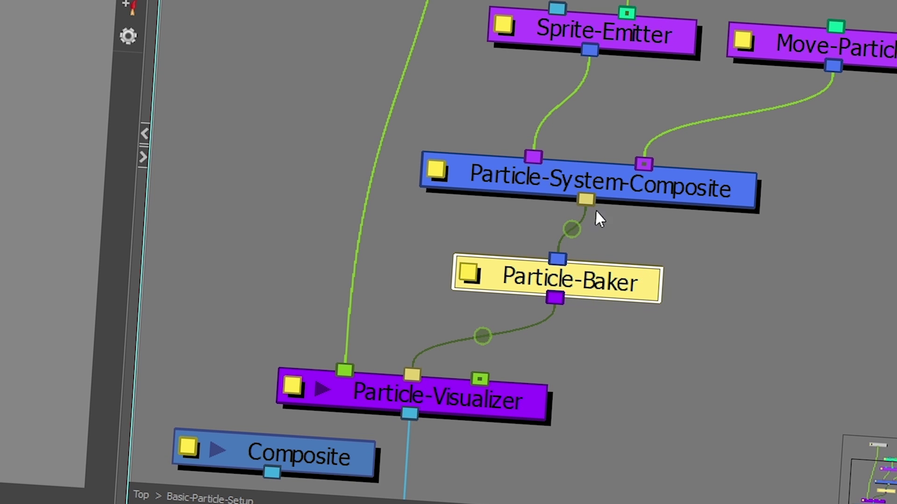
pyautogui.moveTo(470, 396)
pyautogui.mouseDown()
pyautogui.moveTo(392, 376)
pyautogui.moveTo(428, 393)
pyautogui.moveTo(470, 395)
pyautogui.mouseUp()
pyautogui.click(524, 293)
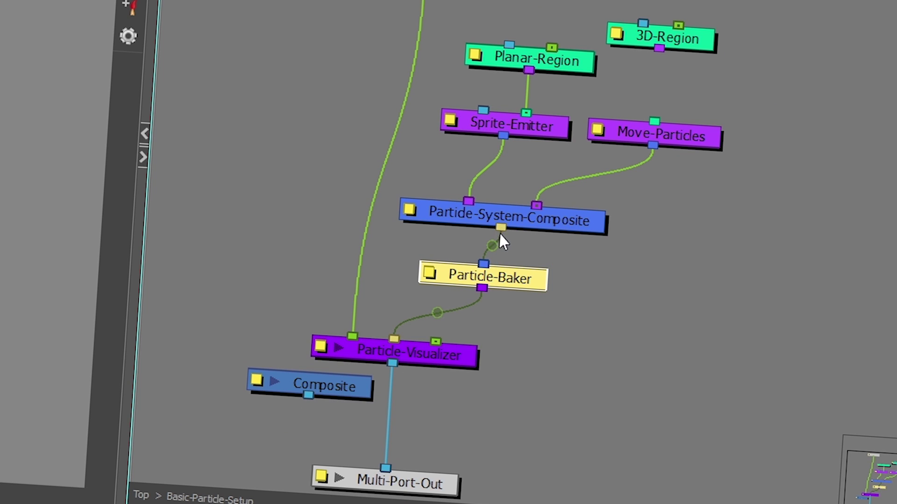
# Duplicate the Particle-Baker and Particle-Visualizer beside the originals, and connect Particle-System-Composite to the duplicate baker
pyautogui.keyDown('shift'); pyautogui.click(467, 347); pyautogui.keyUp('shift')
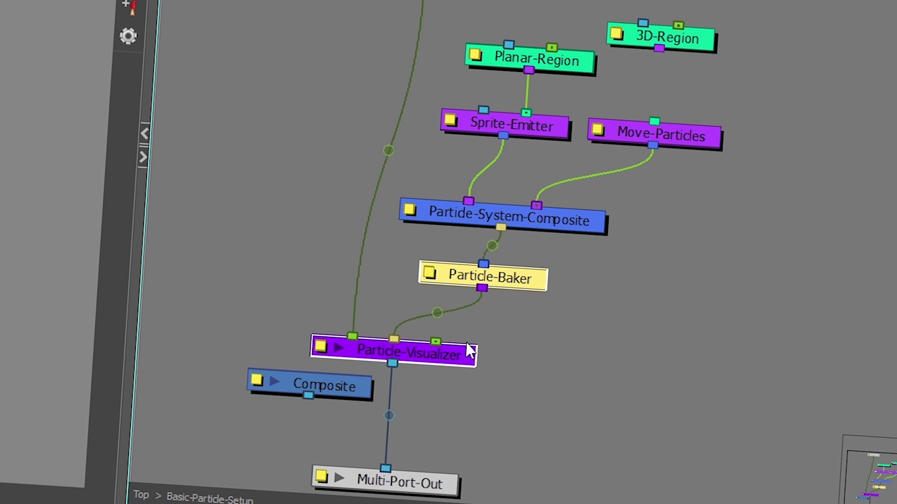
pyautogui.hotkey('ctrl', 'c')
pyautogui.hotkey('ctrl', 'v')
pyautogui.moveTo(678, 324); pyautogui.dragTo(763, 310)
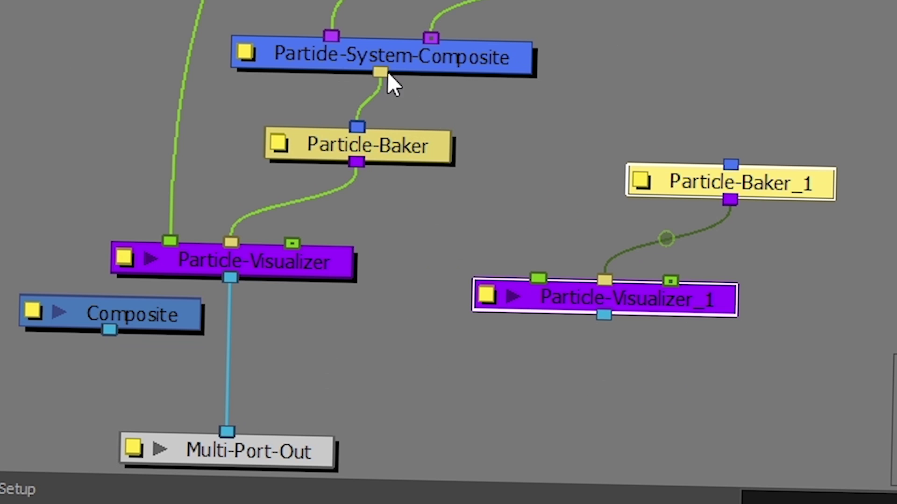
pyautogui.moveTo(381, 72); pyautogui.dragTo(731, 164)
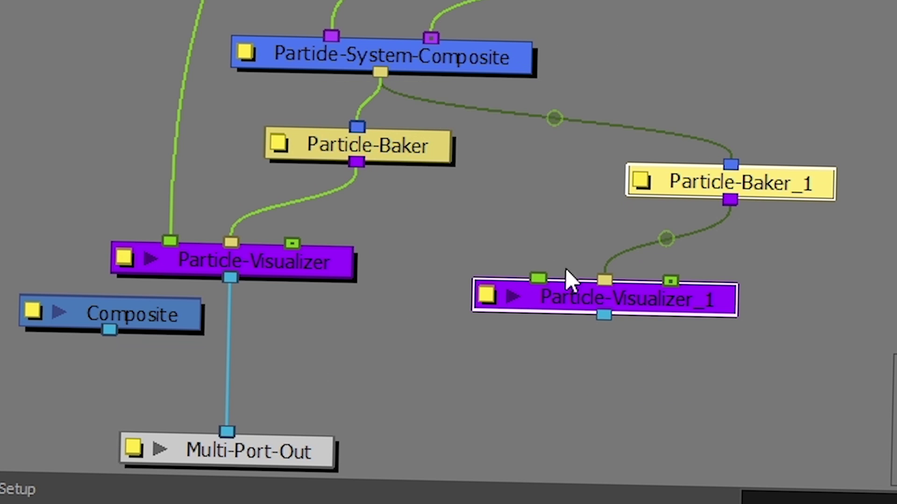
# Insert the Composite node between Particle-Visualizer and Multi-Port-Out, and connect the duplicate visualizer to it
pyautogui.moveTo(189, 326); pyautogui.dragTo(225, 394)
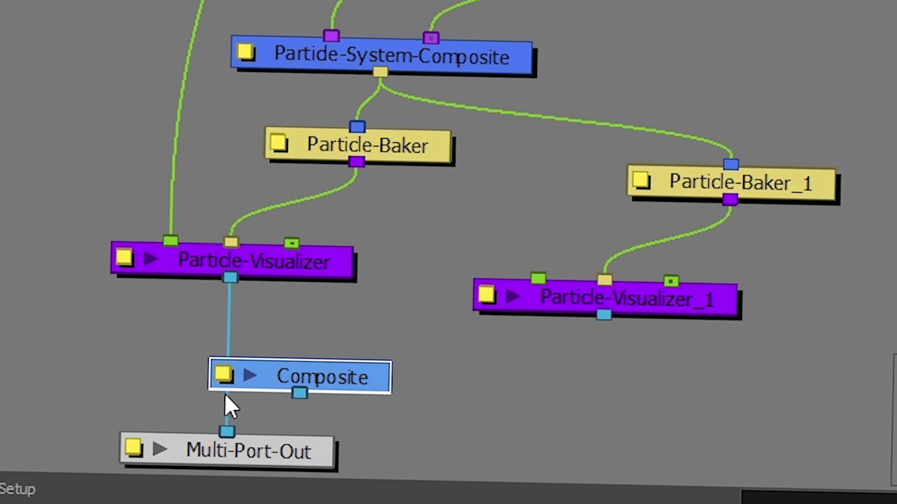
pyautogui.moveTo(602, 315); pyautogui.dragTo(356, 464)
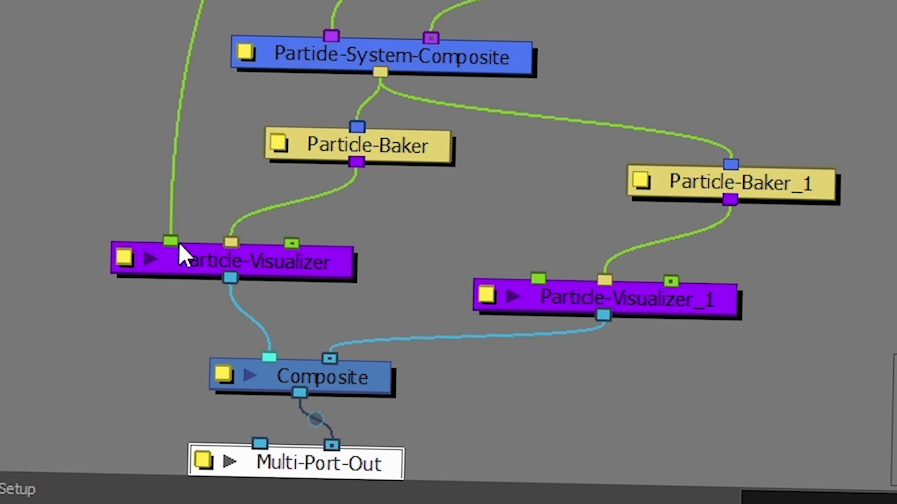
# Feed the duplicate visualizer from the original Particle-Baker instead of the duplicate baker, and reposition both visualizers
pyautogui.moveTo(538, 278); pyautogui.dragTo(735, 0)
pyautogui.moveTo(360, 162); pyautogui.dragTo(605, 280)
pyautogui.moveTo(645, 313); pyautogui.dragTo(652, 304)
pyautogui.moveTo(307, 277); pyautogui.dragTo(263, 312)
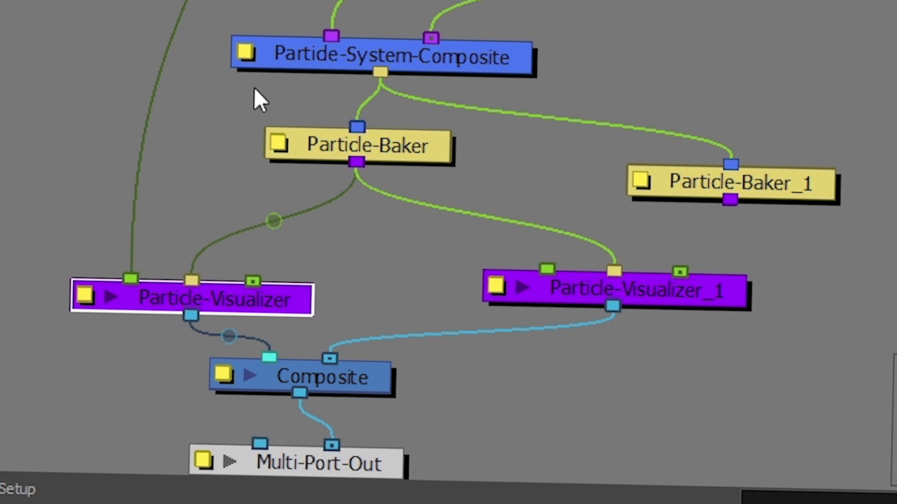
# Delete the duplicate Particle-Baker and the duplicate Particle-Visualizer
pyautogui.click(775, 185)
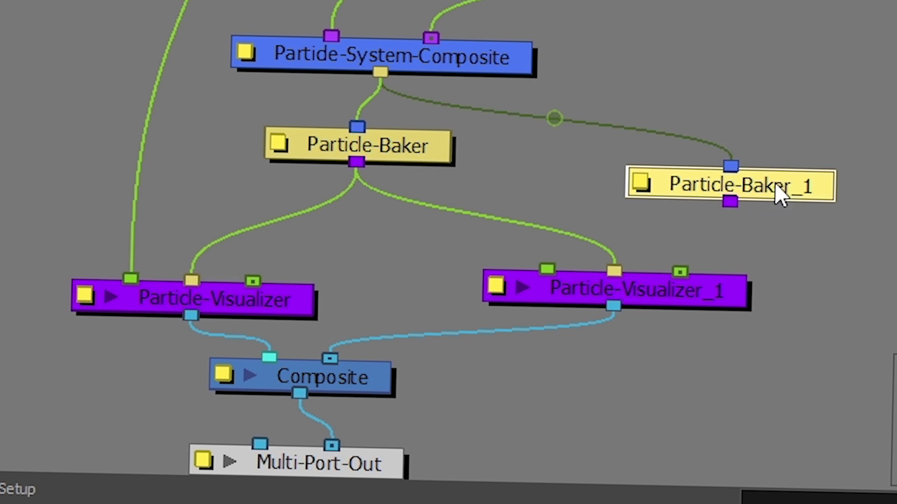
pyautogui.press('Delete')
pyautogui.click(662, 296)
pyautogui.press('Delete')
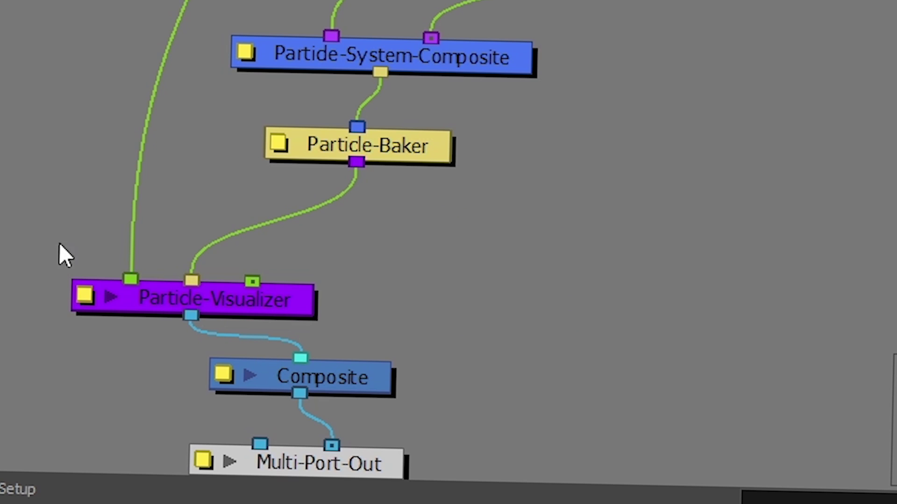
# Move the Particle-Visualizer closer to the Particle-Baker and delete the Composite node above Multi-Port-Out
pyautogui.moveTo(287, 284); pyautogui.dragTo(312, 225)
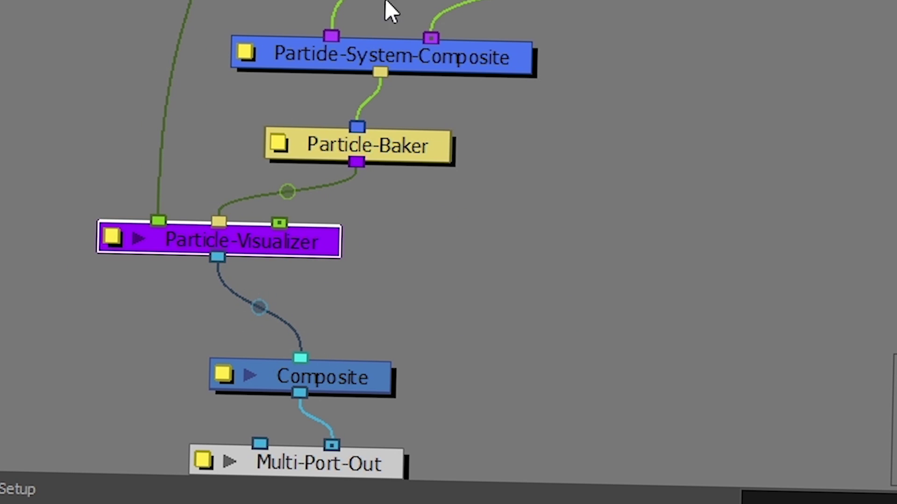
pyautogui.click(331, 378)
pyautogui.press('Delete')
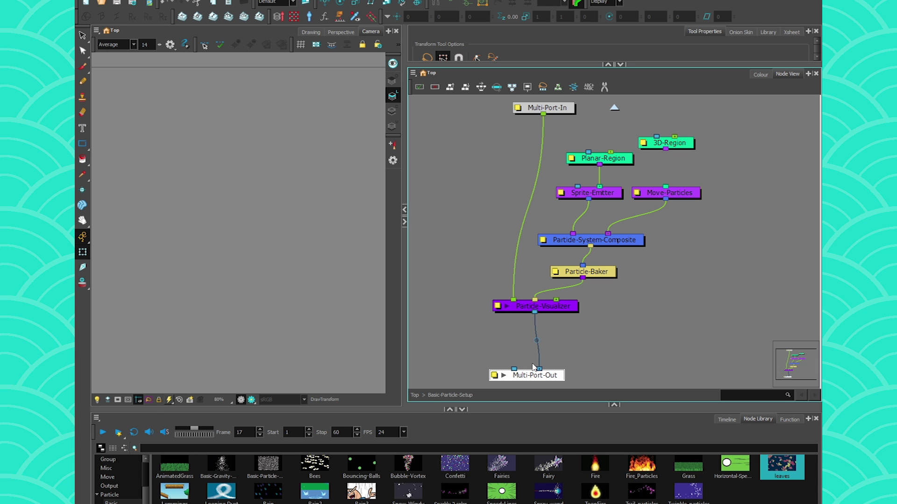